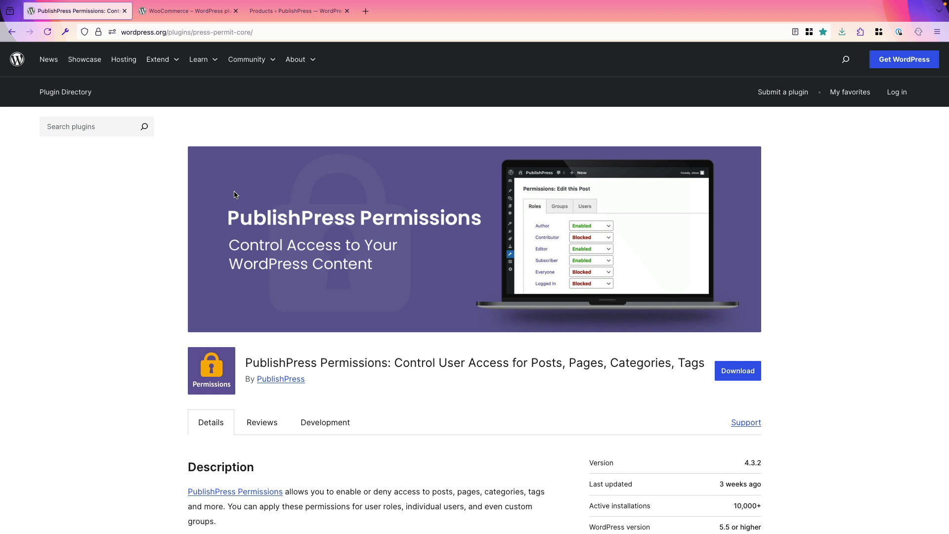
# - Open the WooCommerce Products admin list showing the store's six products
pyautogui.click(173, 16)
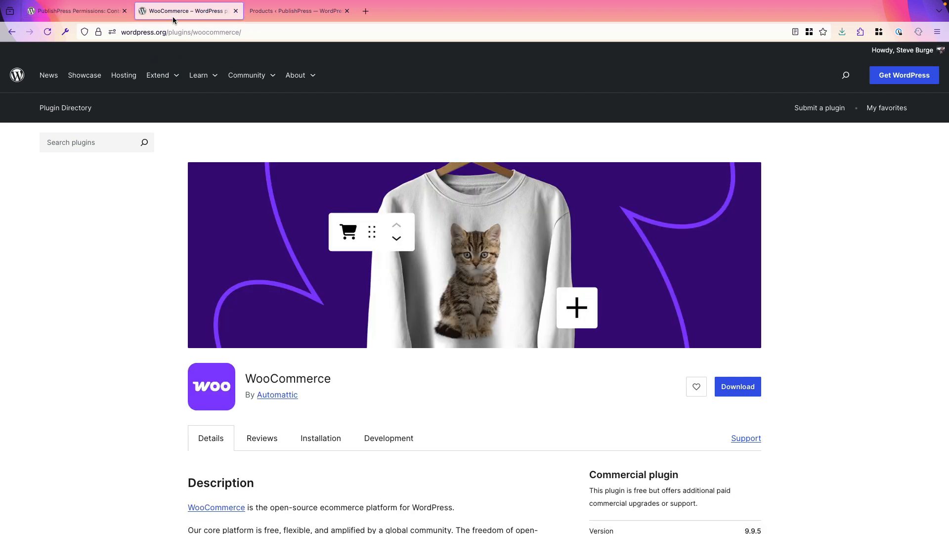
pyautogui.click(289, 10)
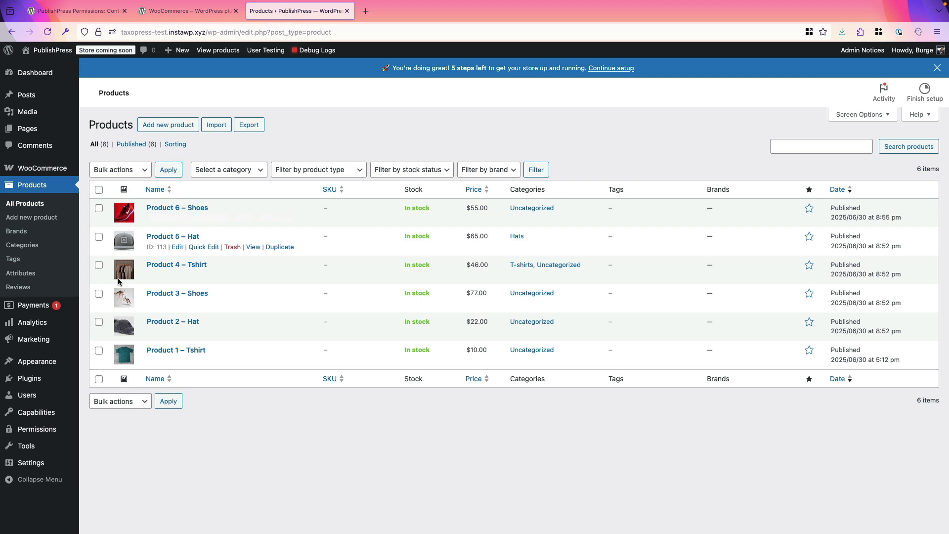
# - From the Users list, run Test user on an author account to view the admin as that author
pyautogui.click(32, 395)
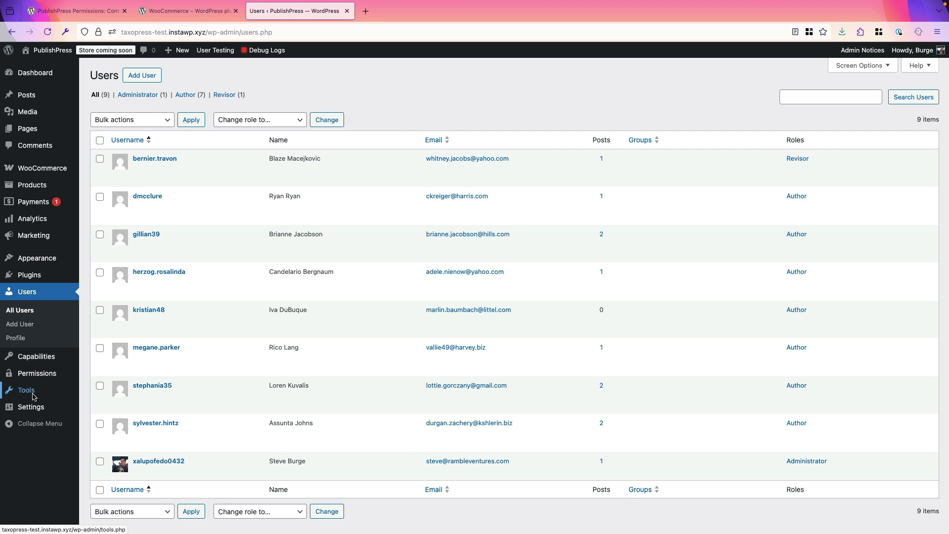
pyautogui.moveTo(140, 259)
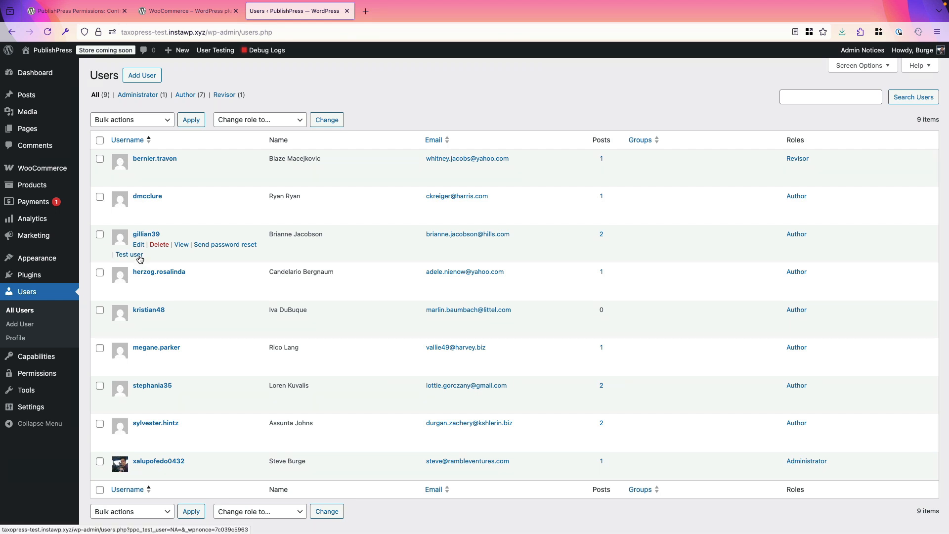
pyautogui.click(139, 256)
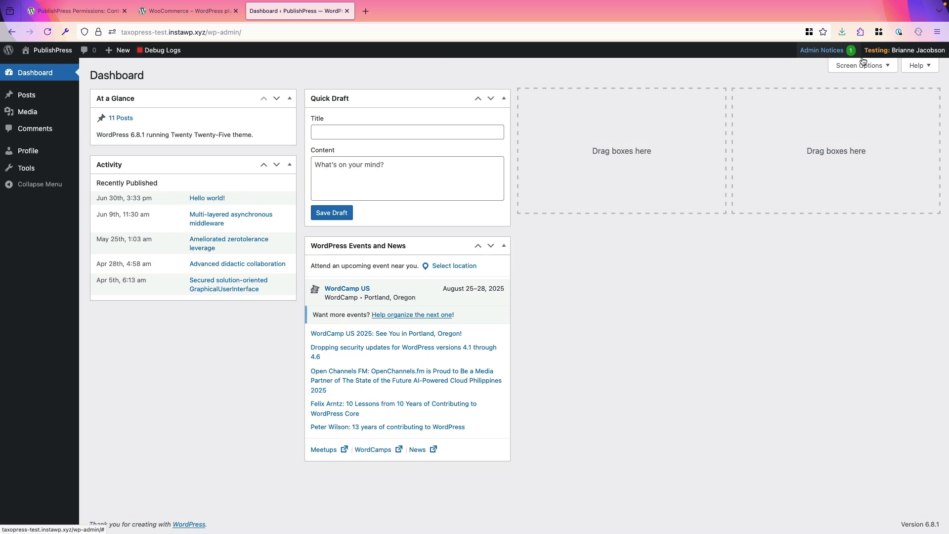
# - Return to the administrator view and open Product 6 – Shoes from All Products
pyautogui.moveTo(884, 50)
pyautogui.click(870, 117)
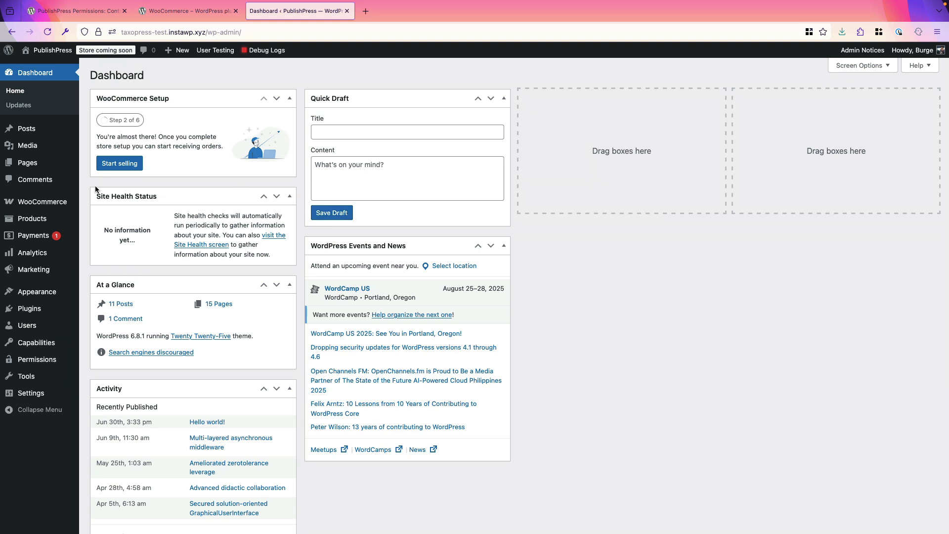
pyautogui.moveTo(37, 224)
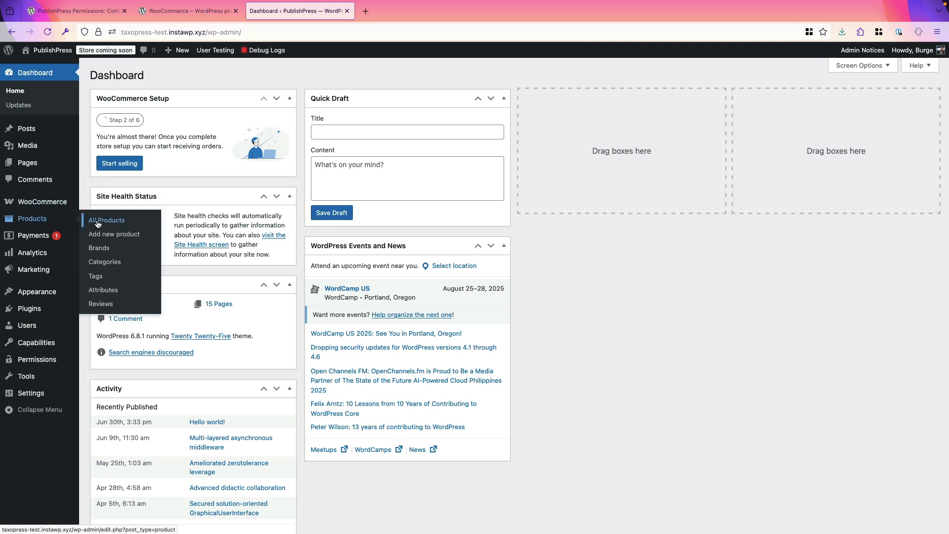
pyautogui.click(96, 221)
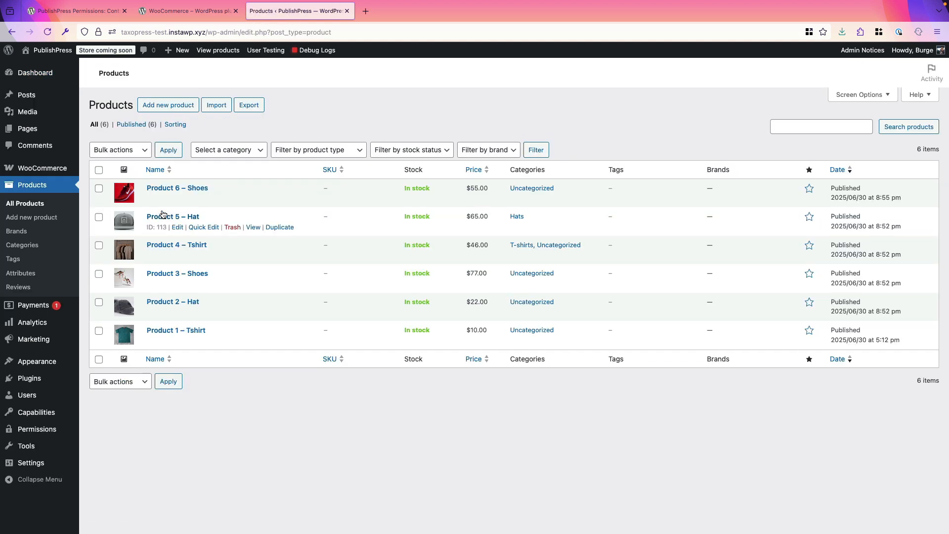
pyautogui.click(176, 219)
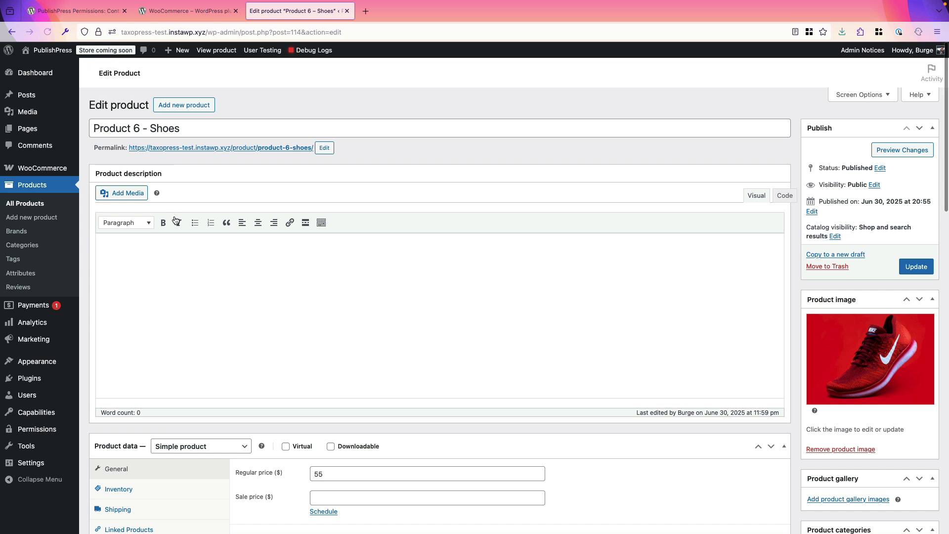
# - Scroll Product 6 – Shoes' edit page down to the Permissions: Edit this Product box
pyautogui.scroll(-3, 176, 216)
pyautogui.scroll(-10, 204, 315)
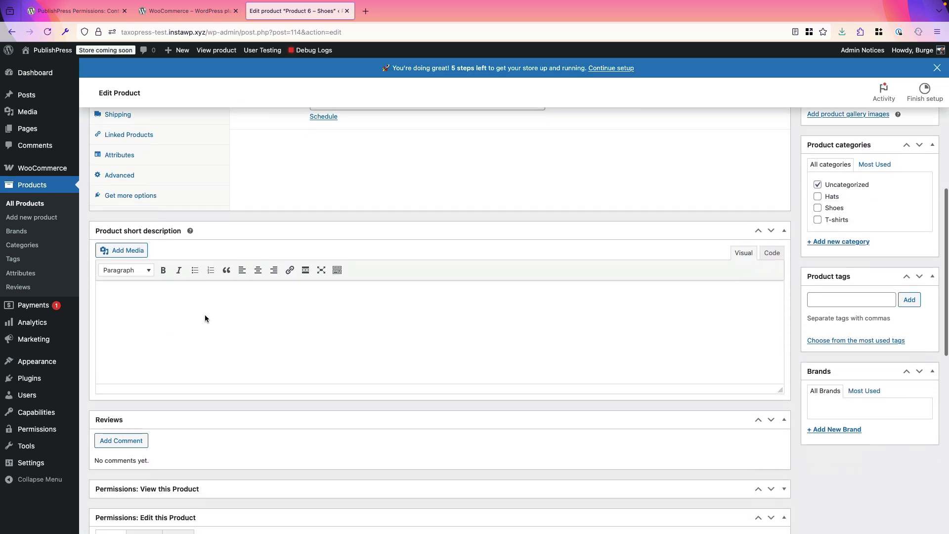
pyautogui.scroll(-4, 204, 318)
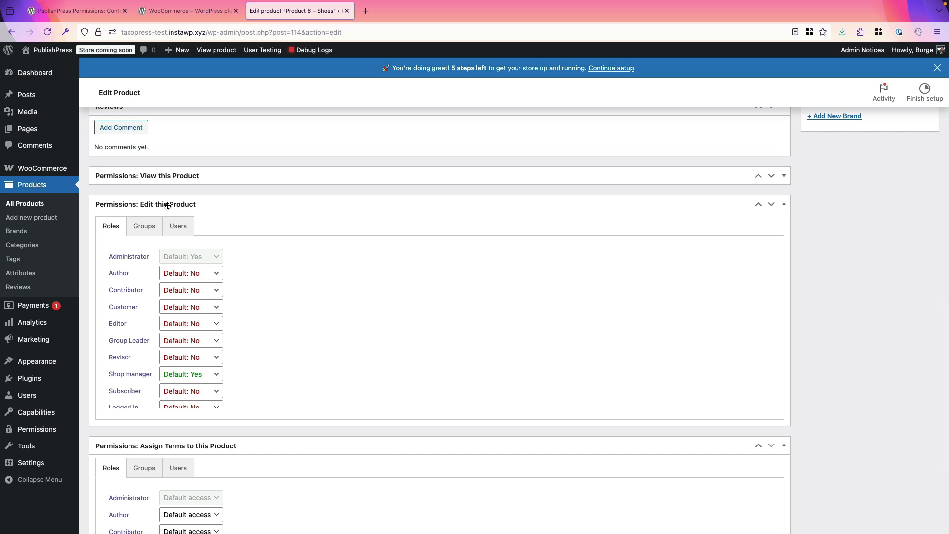
# - In the Users tab, search for the author user and grant them Enabled edit access to Product 6
pyautogui.click(188, 277)
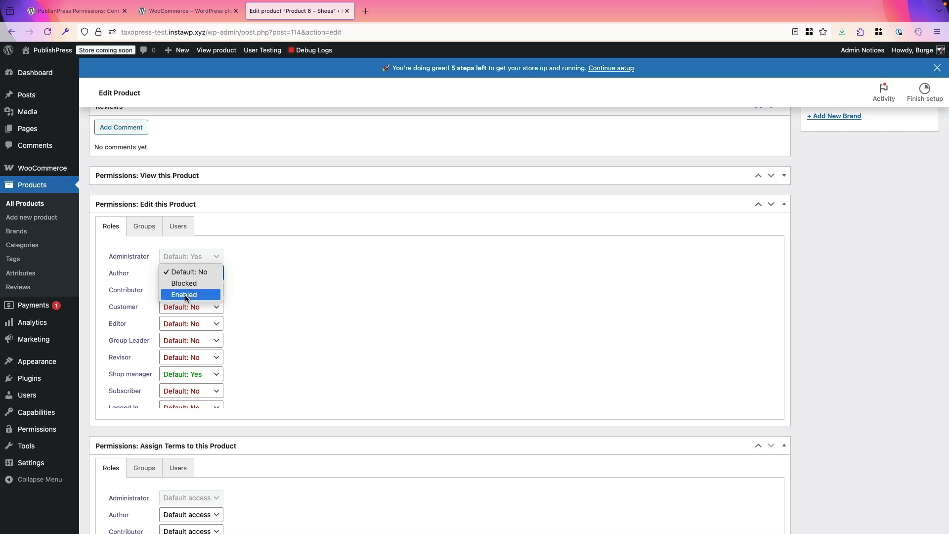
pyautogui.click(186, 295)
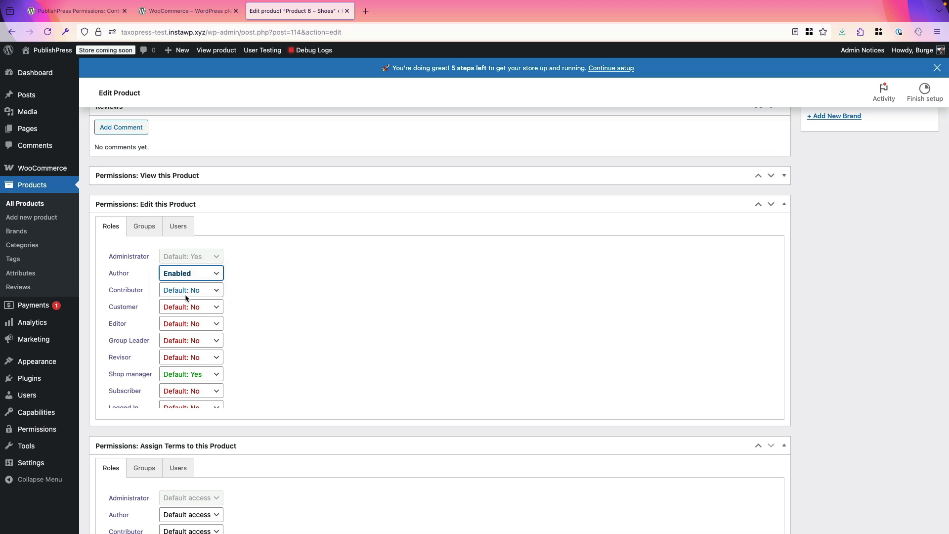
pyautogui.click(182, 235)
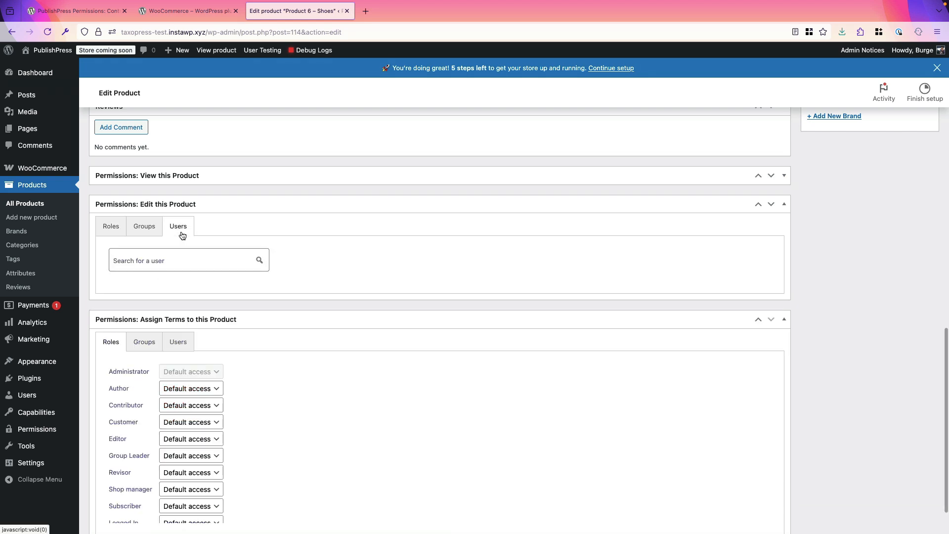
pyautogui.click(170, 263)
pyautogui.write('gi')
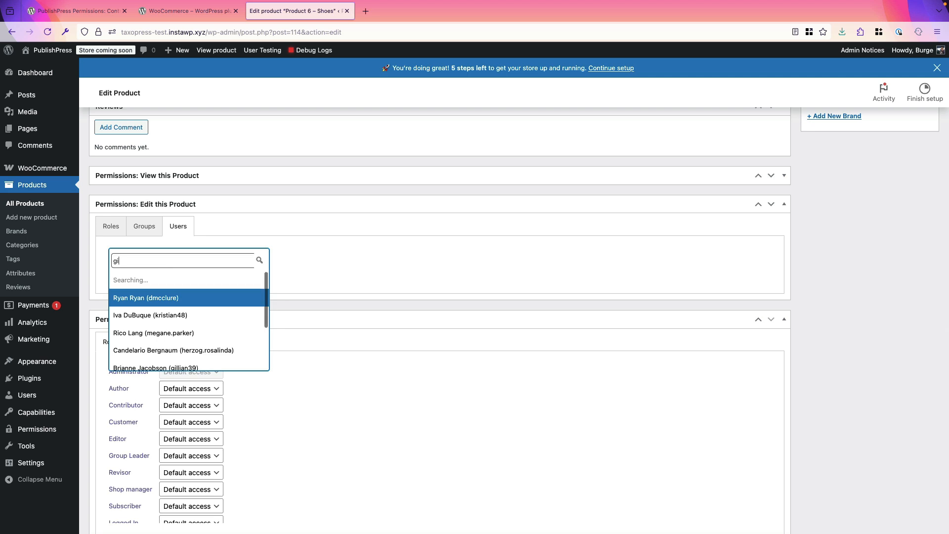
pyautogui.click(157, 280)
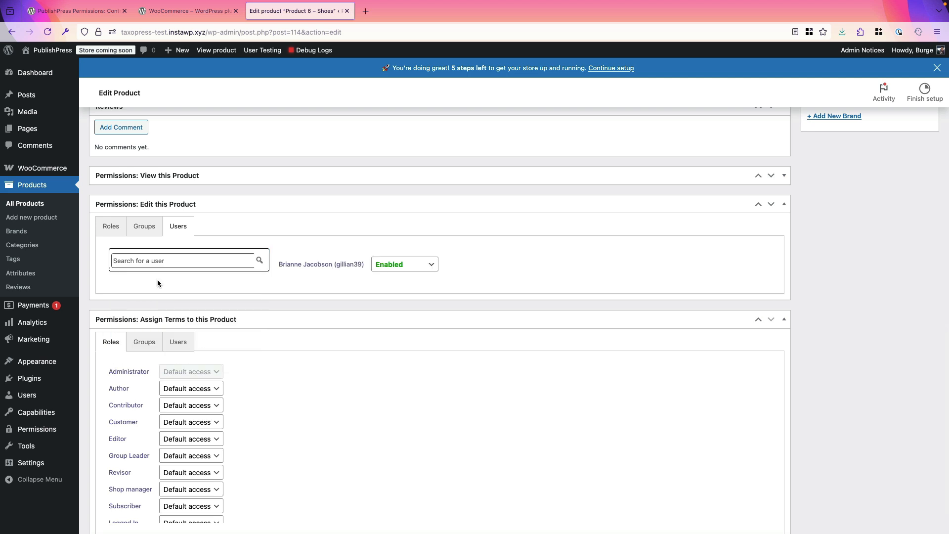
# - Reset the Author role to Default: No, update Product 6, and go to the Users list
pyautogui.click(119, 236)
pyautogui.click(192, 273)
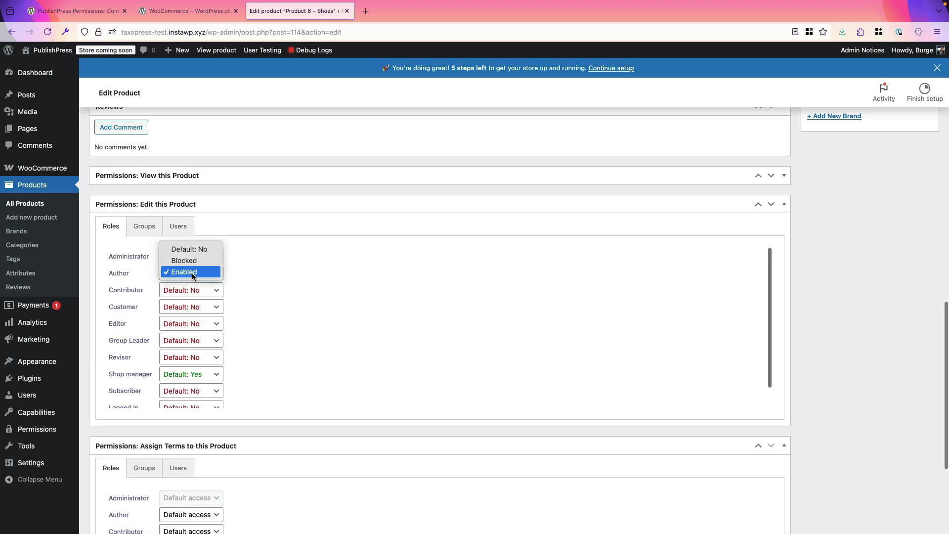
pyautogui.click(189, 250)
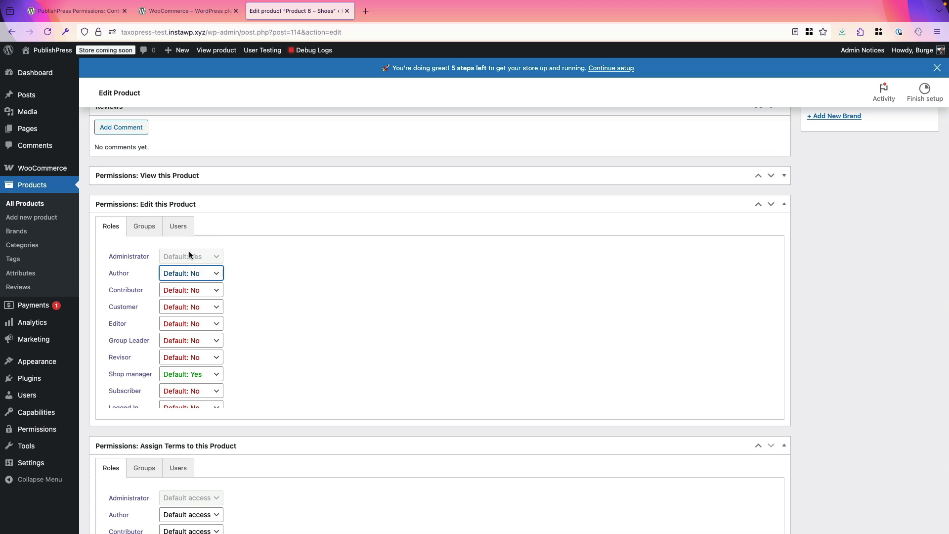
pyautogui.click(180, 233)
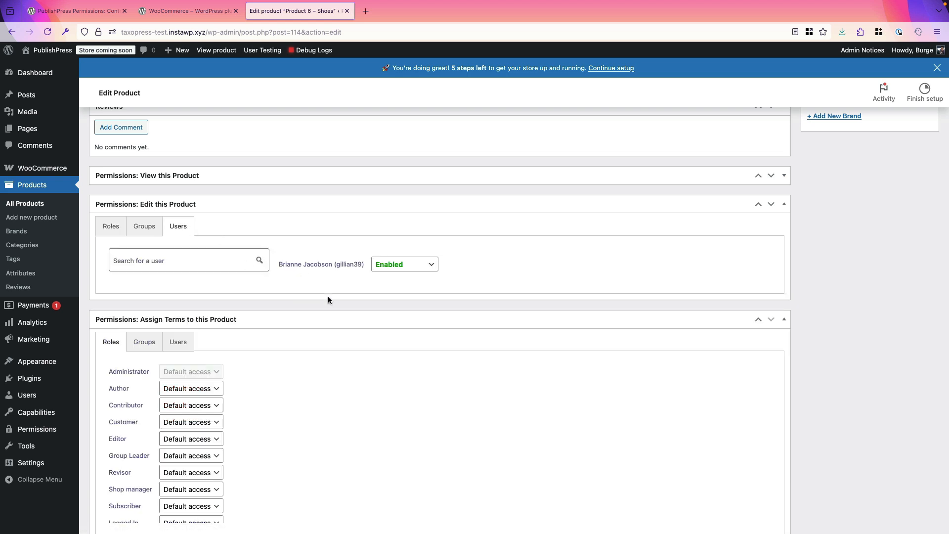
pyautogui.scroll(15, 636, 243)
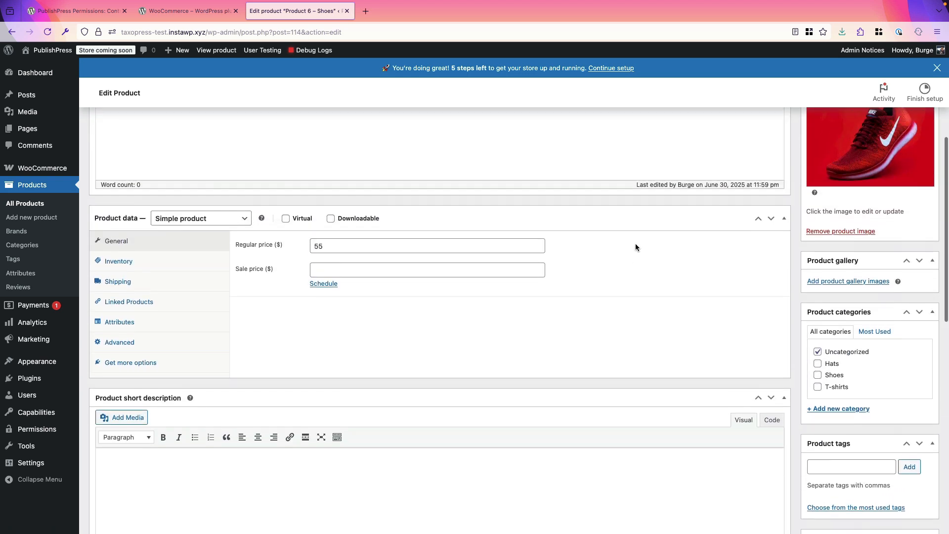
pyautogui.click(917, 286)
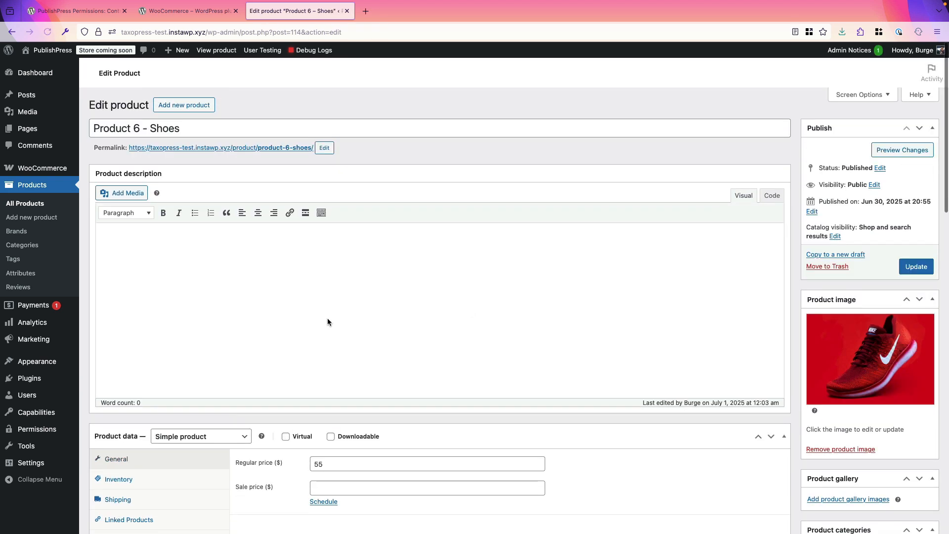
pyautogui.click(99, 396)
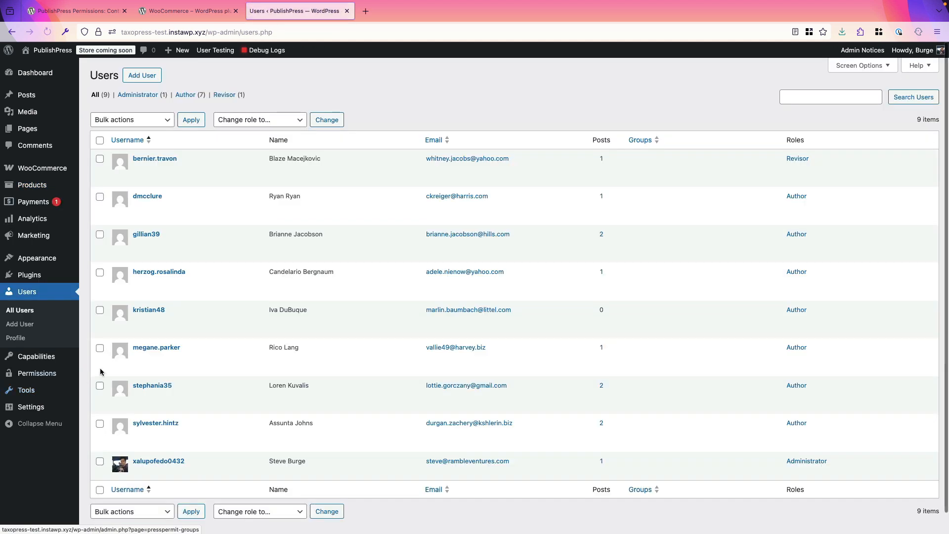
# - As the permitted test author, open Product 6 – Shoes, the only listed product, for editing
pyautogui.moveTo(143, 249)
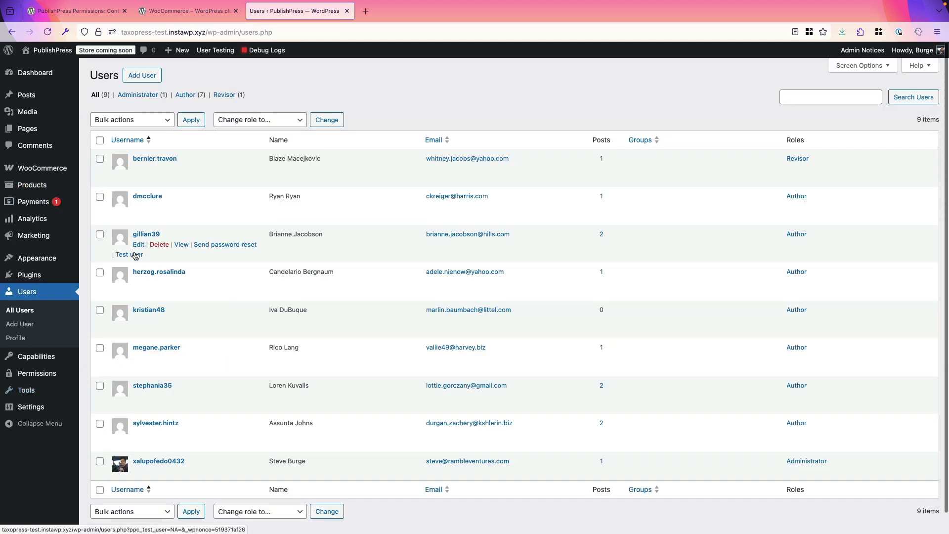
pyautogui.click(135, 255)
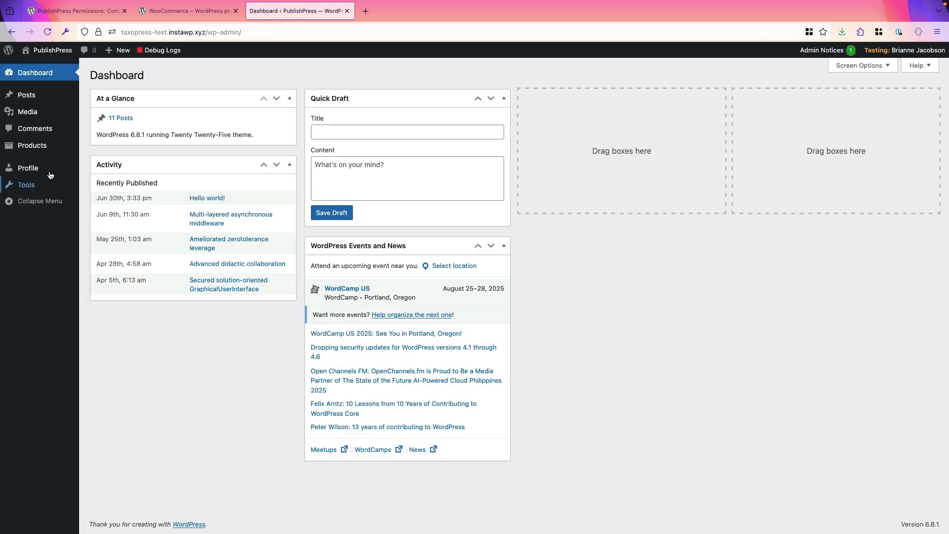
pyautogui.moveTo(42, 153)
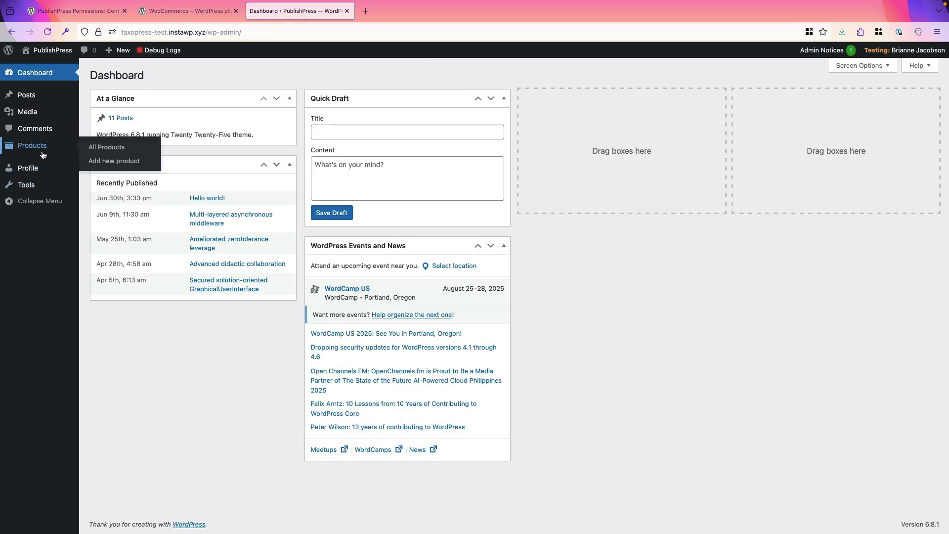
pyautogui.click(92, 150)
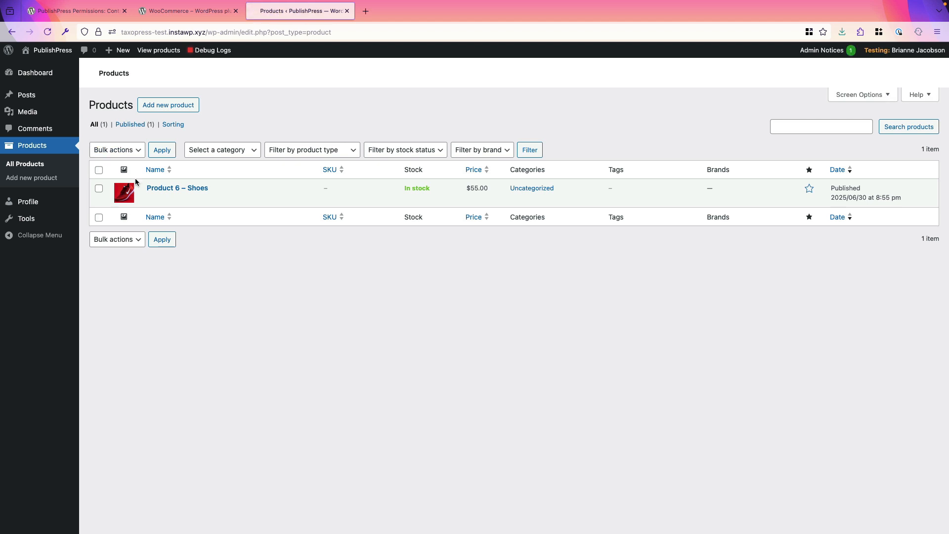
pyautogui.moveTo(174, 204)
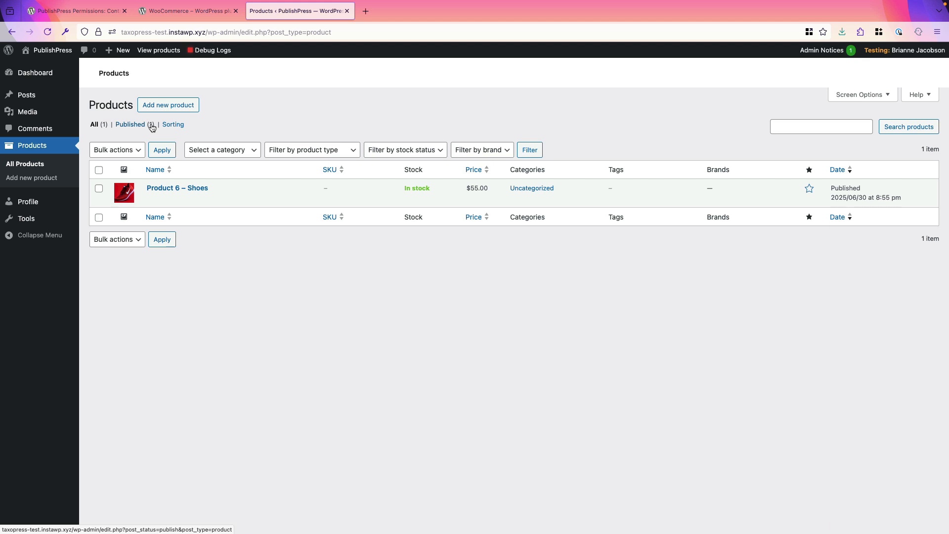
pyautogui.click(177, 199)
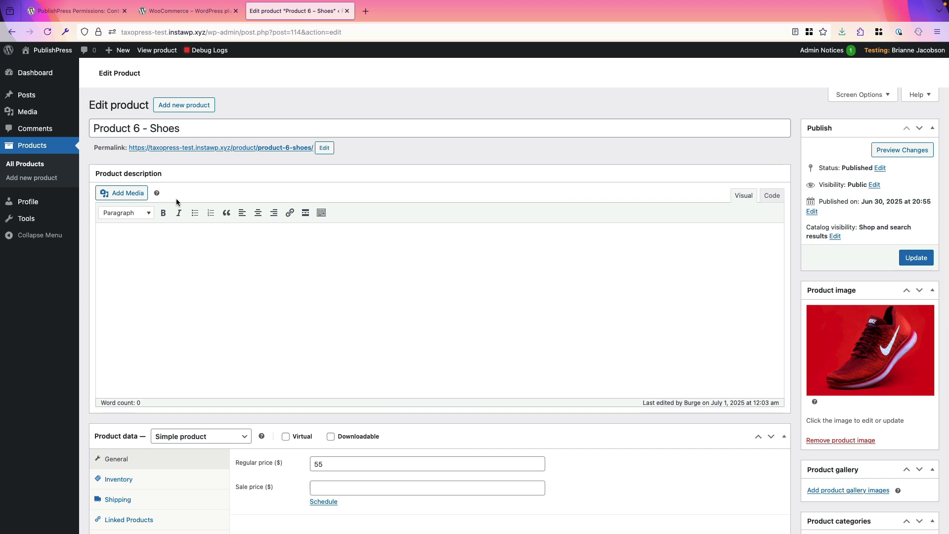
# - Switch from the test author back to the administrator's own Dashboard
pyautogui.moveTo(907, 54)
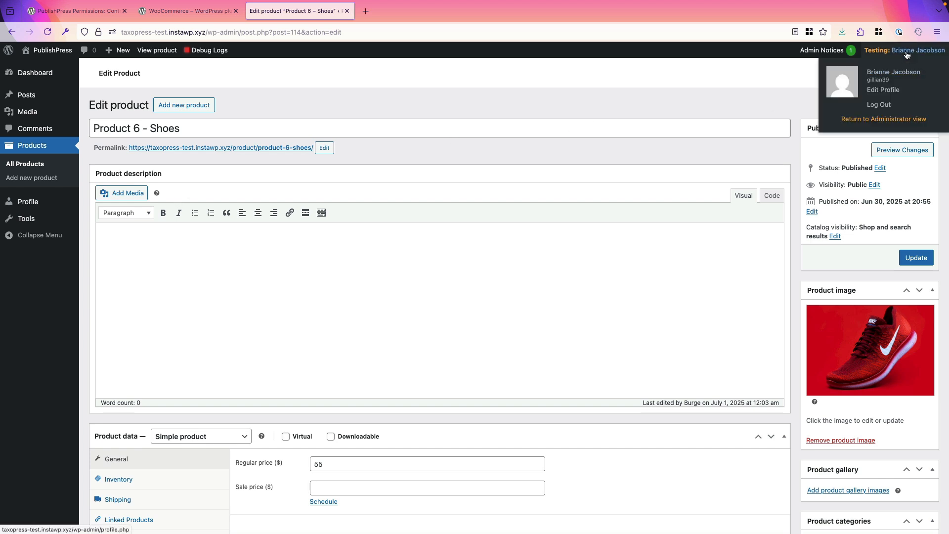
pyautogui.click(879, 118)
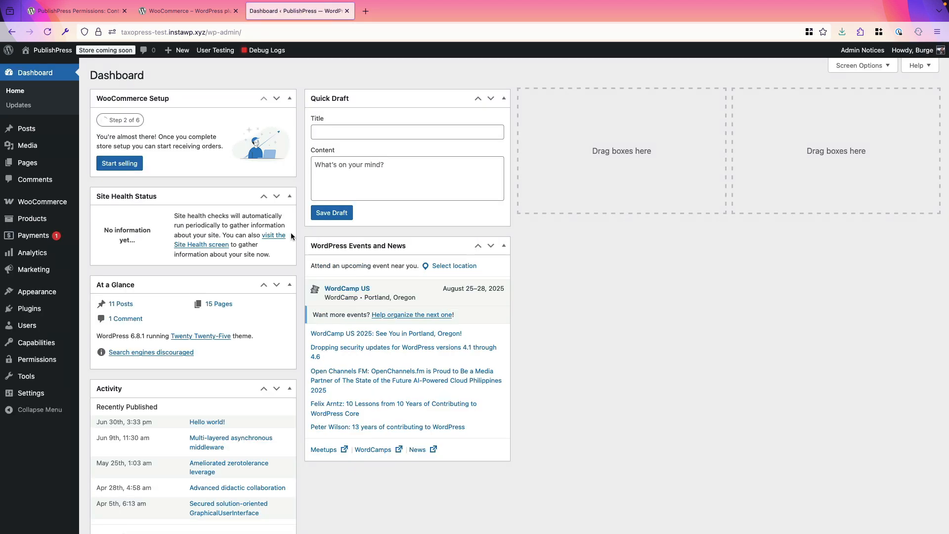
# - Review the product categories list, then go to the Permissions plugin's Settings page
pyautogui.moveTo(36, 219)
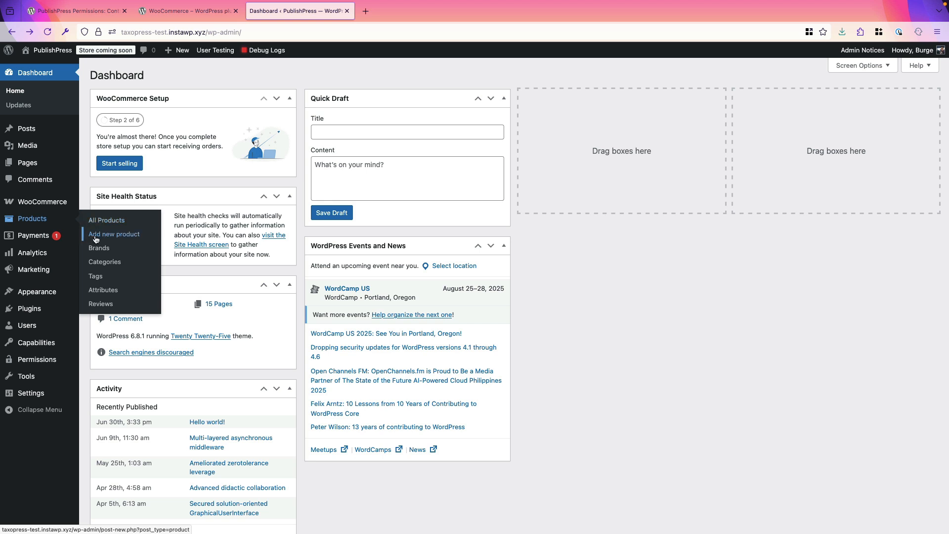
pyautogui.click(101, 263)
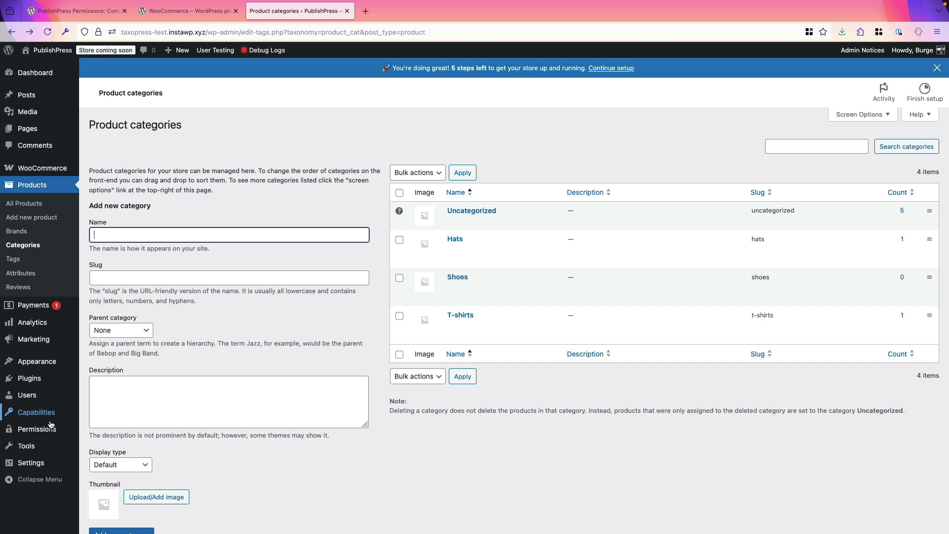
pyautogui.moveTo(52, 429)
pyautogui.click(99, 472)
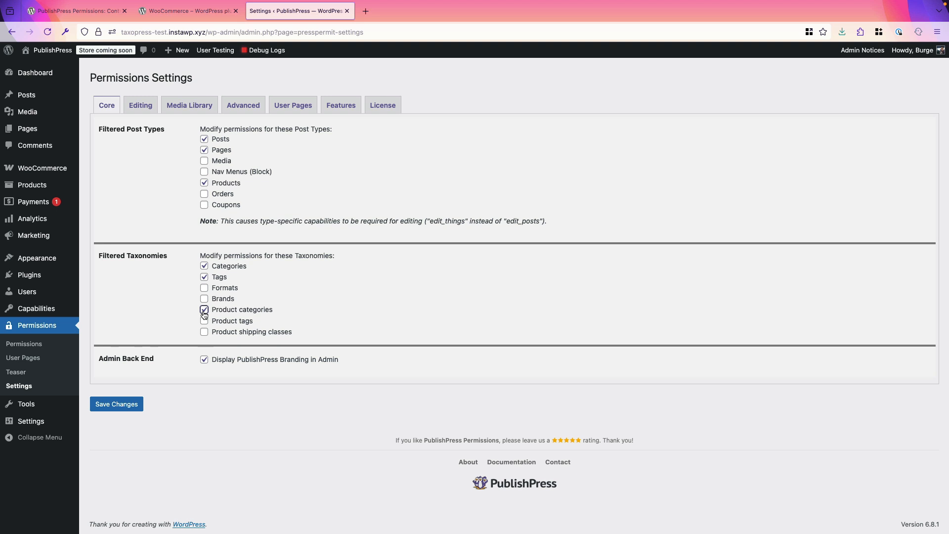
# - Save Product categories as a filtered taxonomy and return to the Product categories list
pyautogui.click(116, 405)
pyautogui.moveTo(38, 186)
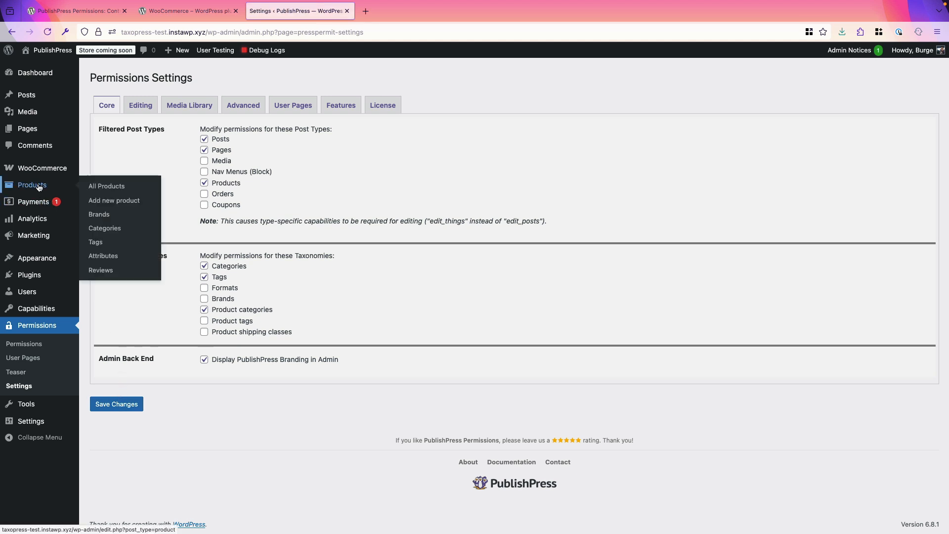
pyautogui.click(104, 232)
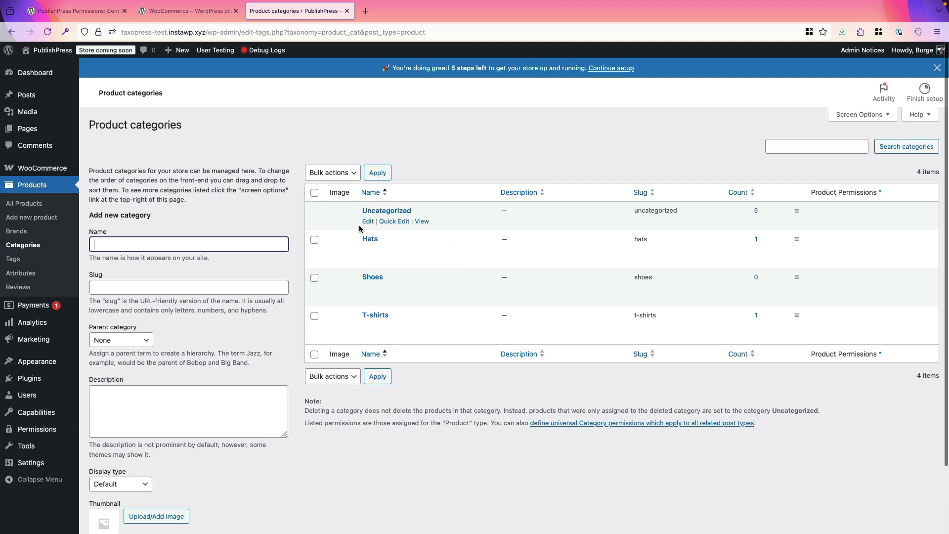
# - Give the chosen author Enabled edit rights on Hats products and sub-categories, then update Hats
pyautogui.click(370, 252)
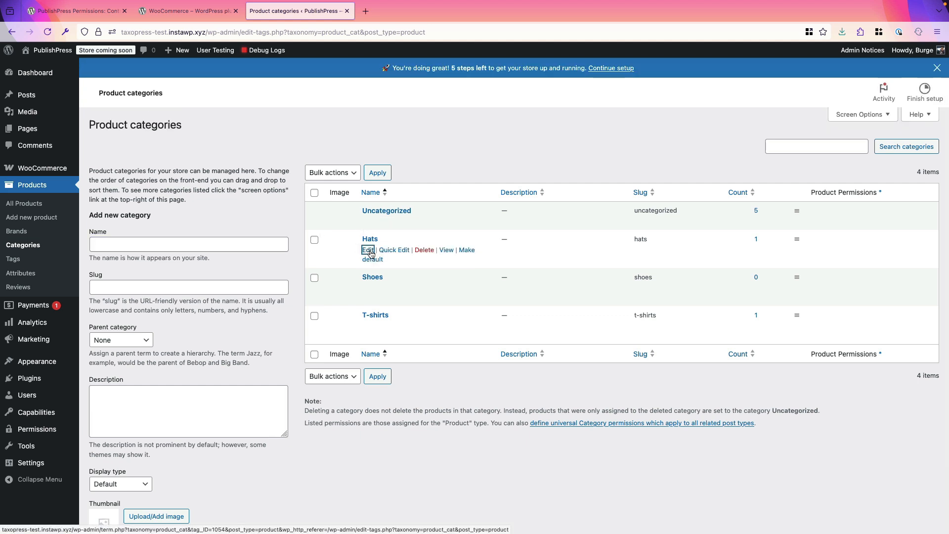
pyautogui.scroll(-5, 369, 260)
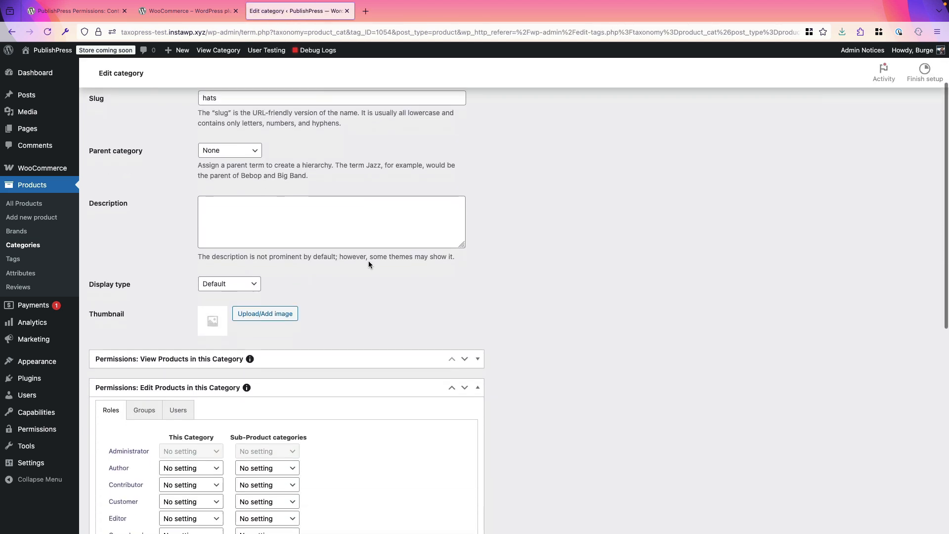
pyautogui.click(175, 304)
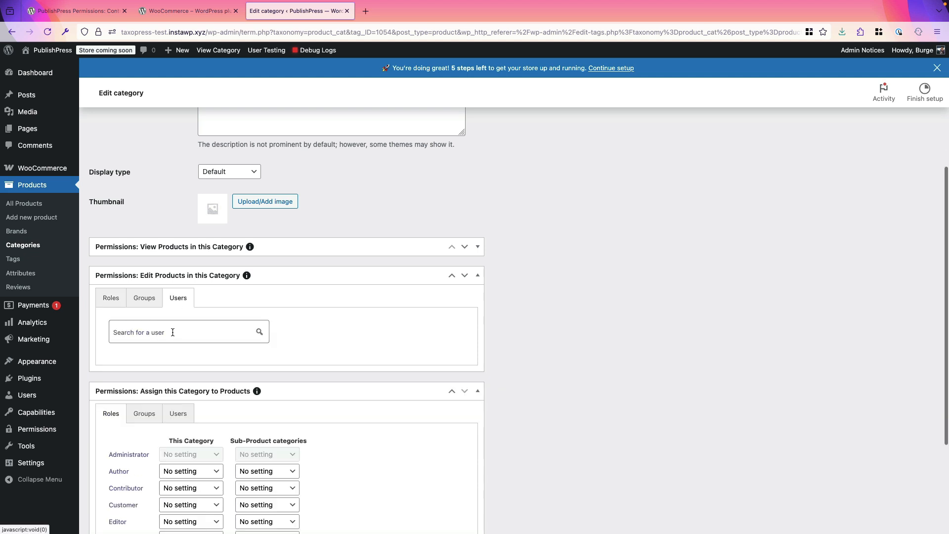
pyautogui.click(172, 332)
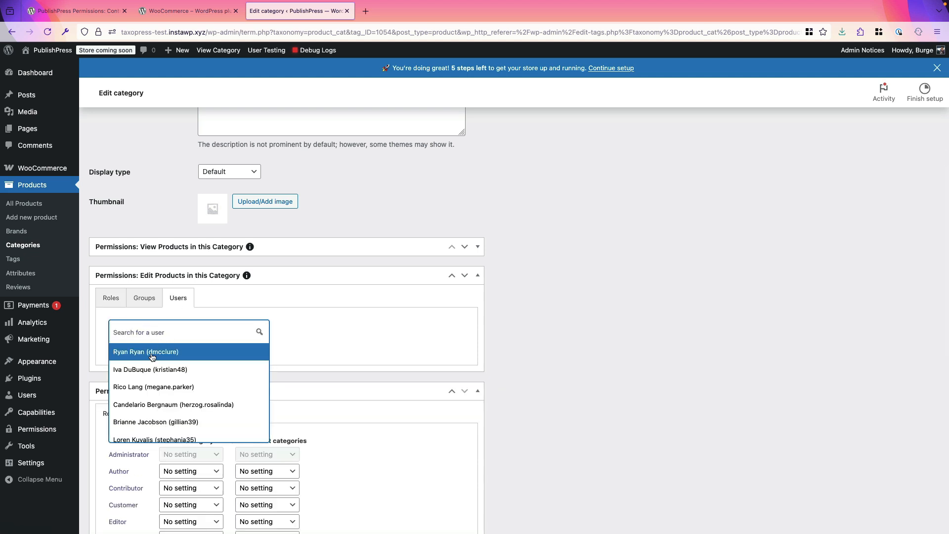
pyautogui.click(144, 408)
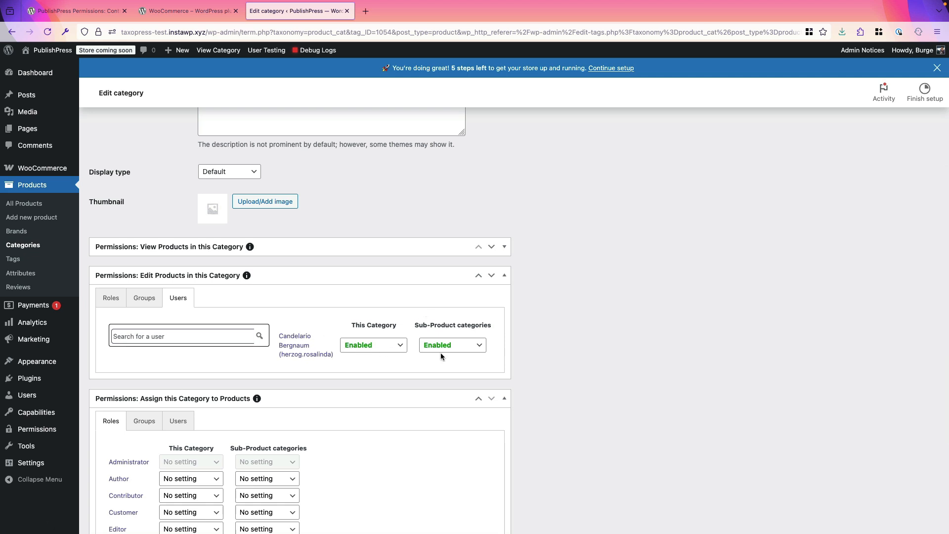
pyautogui.scroll(5, 509, 351)
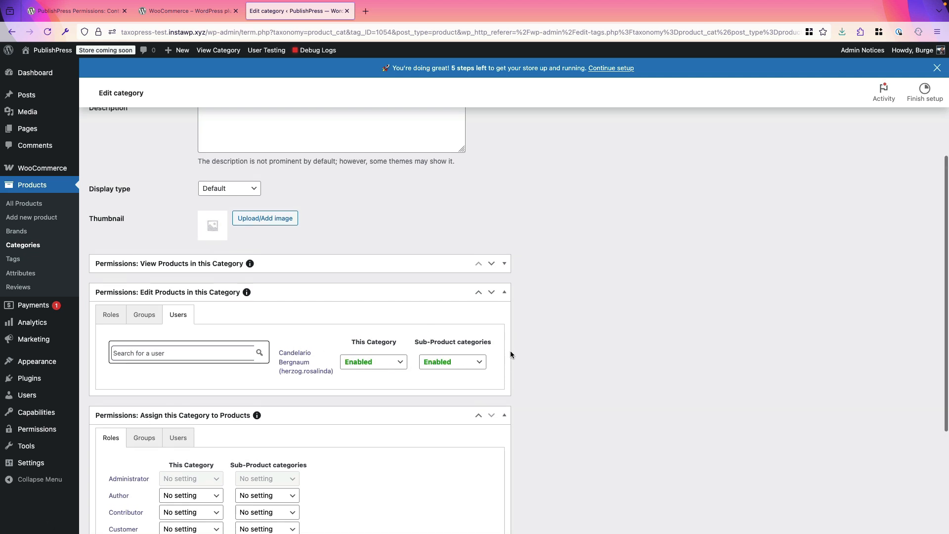
pyautogui.scroll(-10, 510, 353)
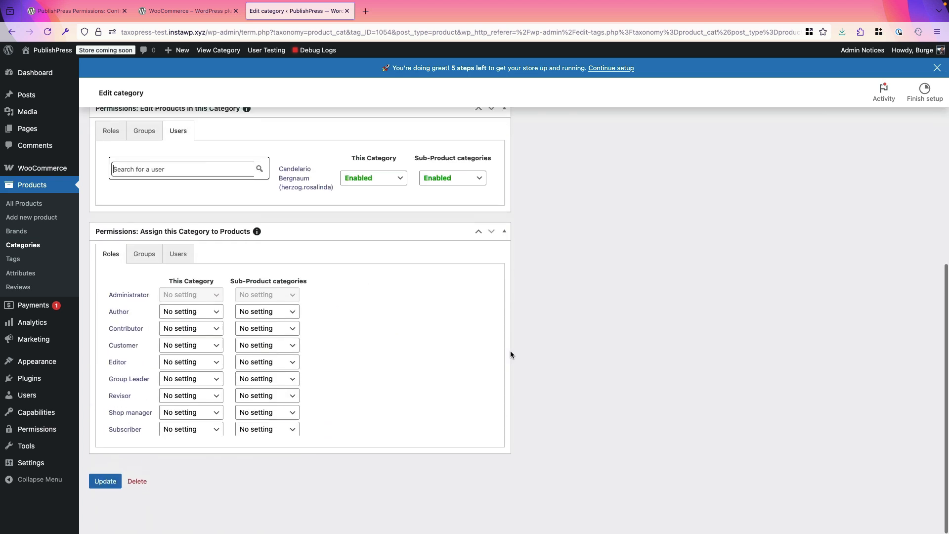
pyautogui.click(106, 493)
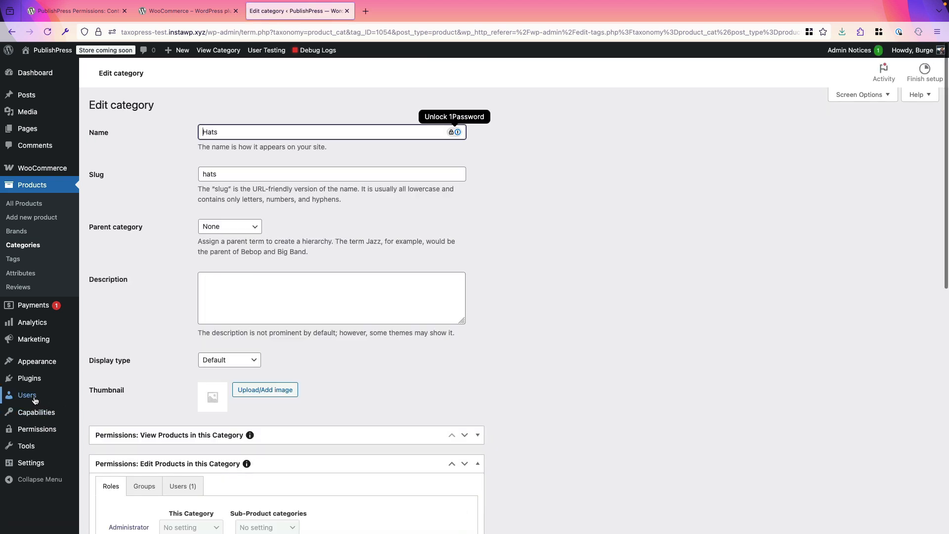
# - Test as the permitted author, confirm All Products shows only the Hats product, then return to administrator view
pyautogui.click(33, 399)
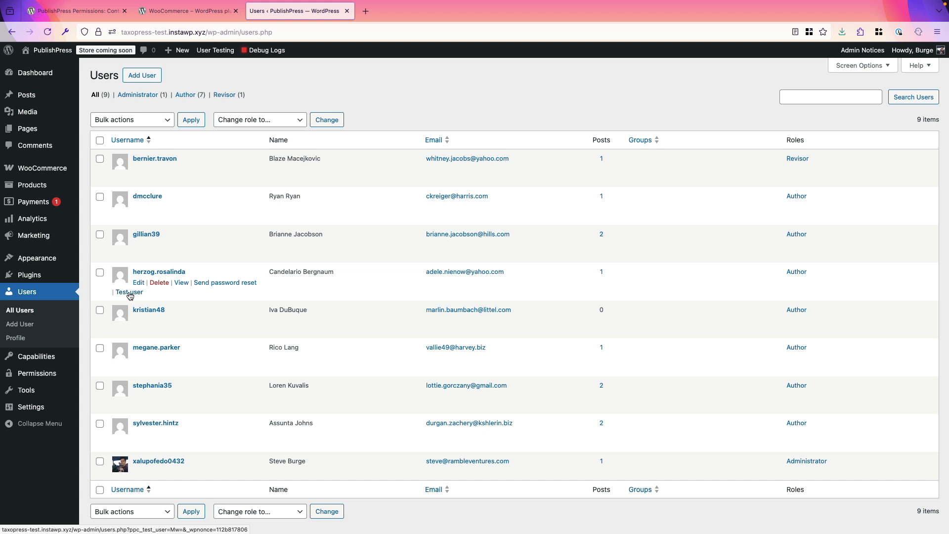
pyautogui.click(129, 293)
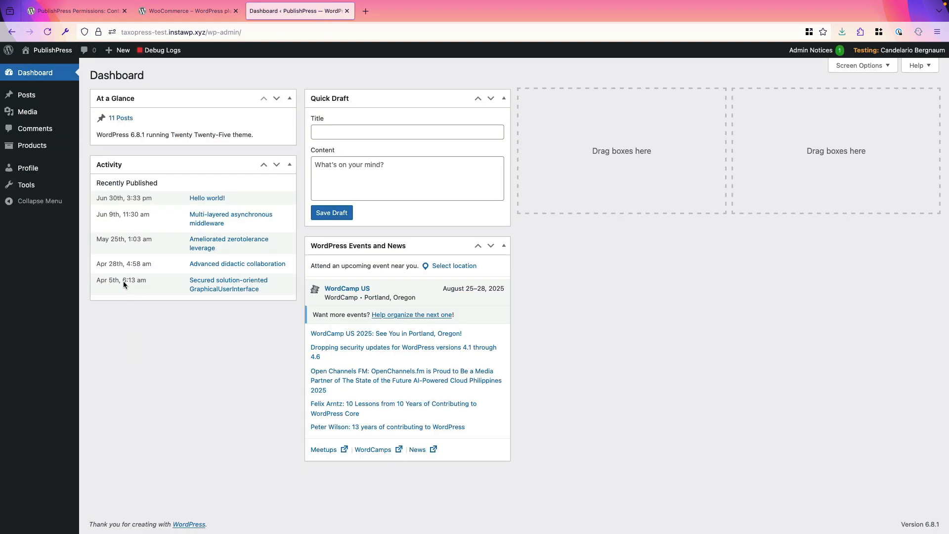
pyautogui.moveTo(44, 151)
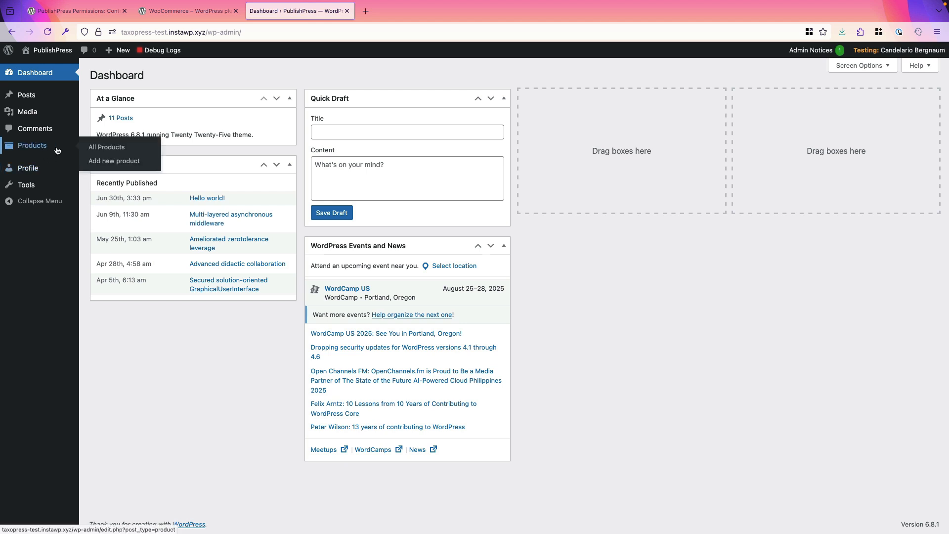
pyautogui.click(99, 152)
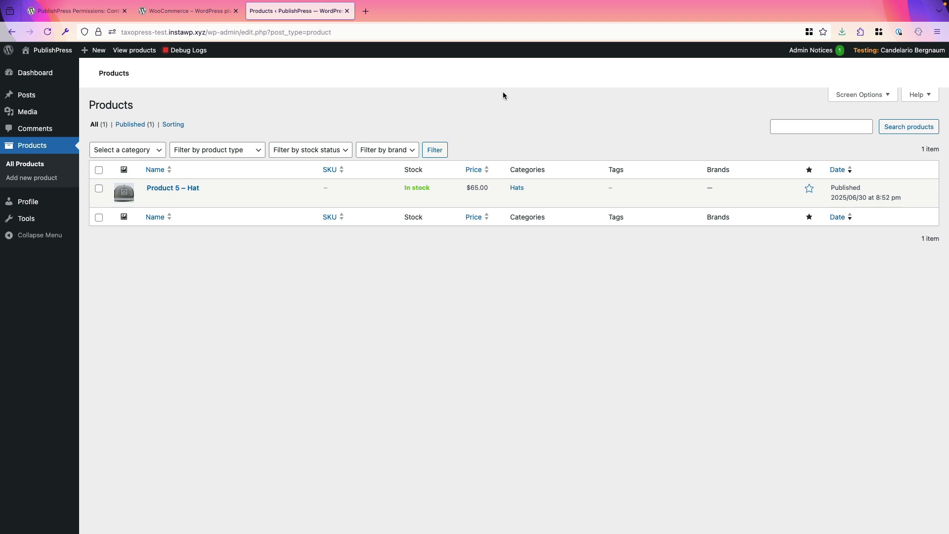
pyautogui.moveTo(909, 51)
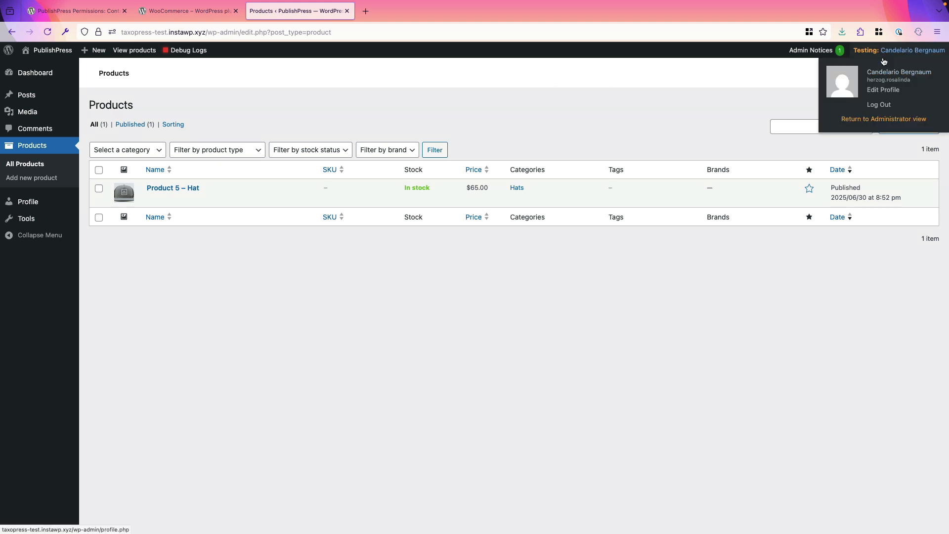
pyautogui.click(869, 119)
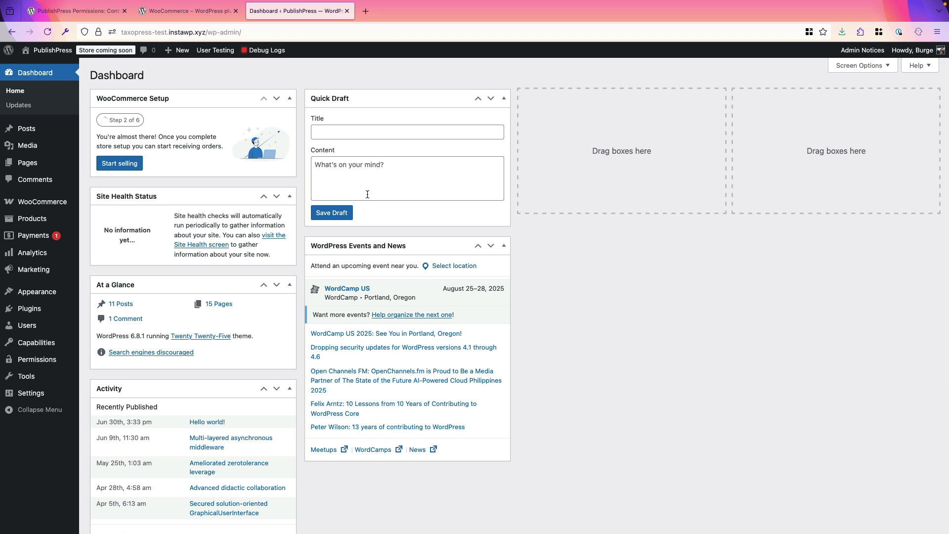
# - Check the Users tab under Permissions, then open the Author group for editing from User Groups
pyautogui.moveTo(43, 370)
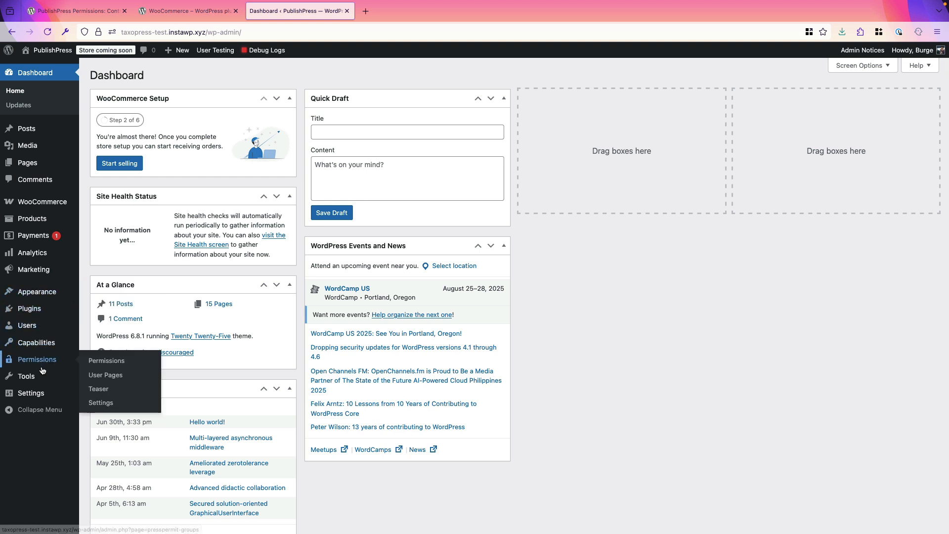
pyautogui.click(97, 366)
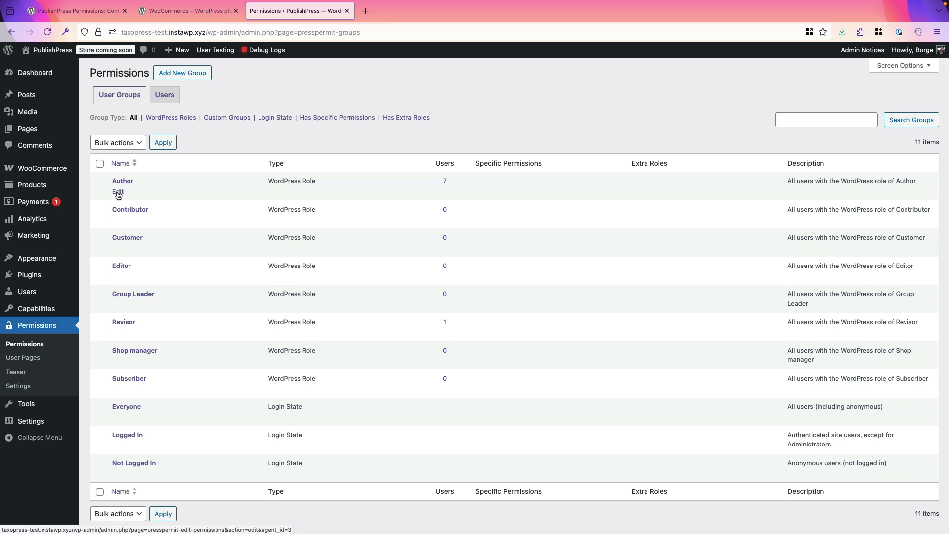
pyautogui.click(165, 98)
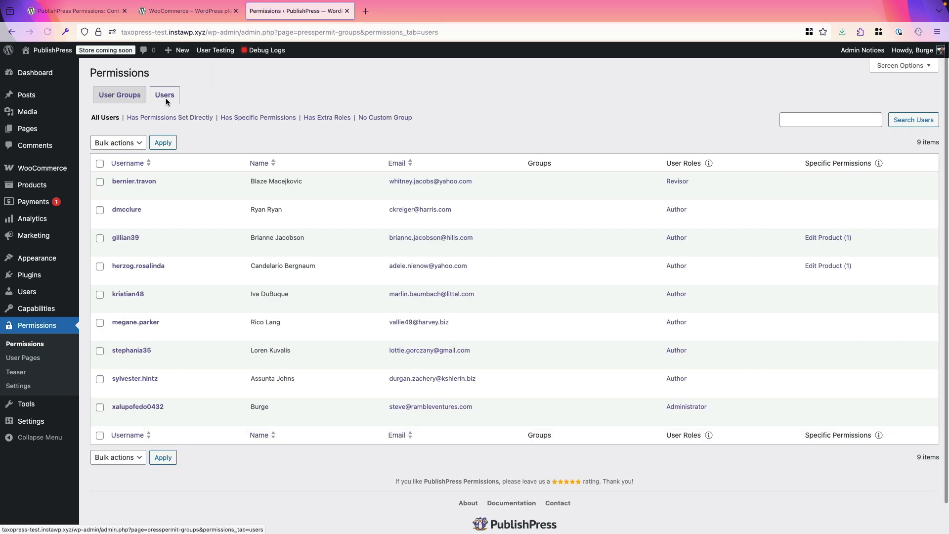
pyautogui.click(125, 101)
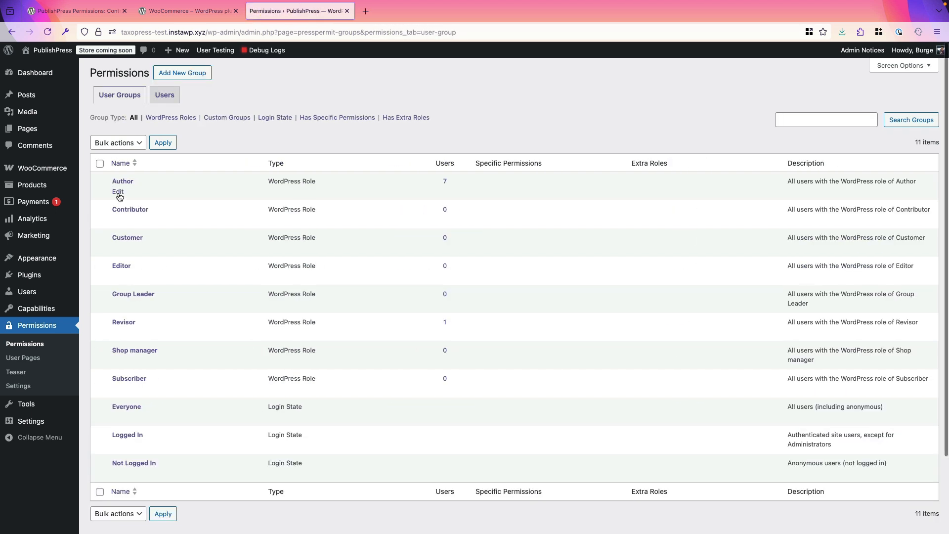
pyautogui.click(118, 192)
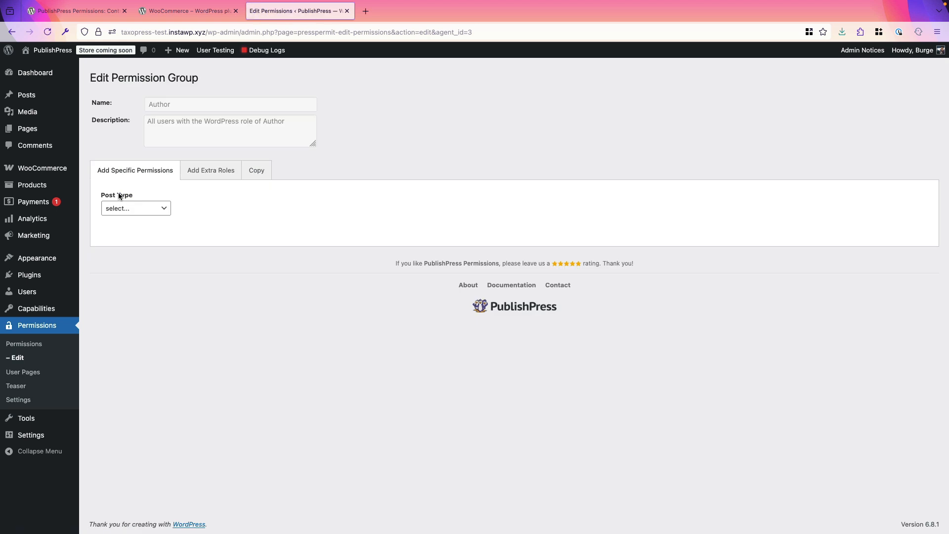
# - Add an Author permission for Post Type Product with operation Edit, covering all six products
pyautogui.click(118, 208)
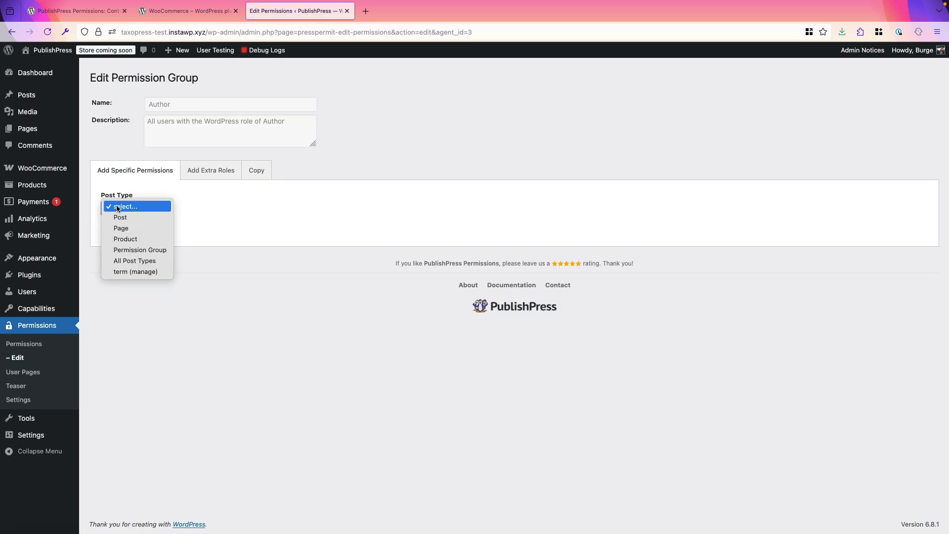
pyautogui.click(118, 239)
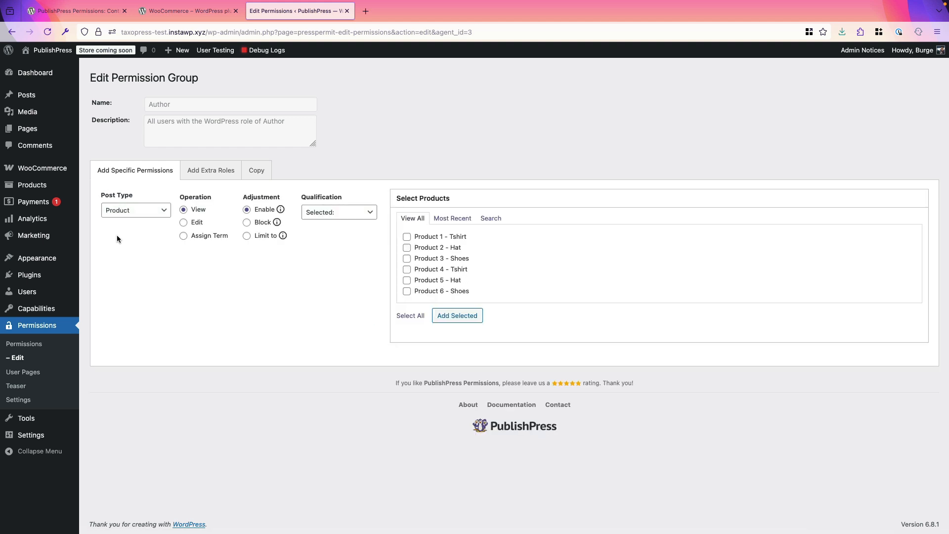
pyautogui.click(183, 222)
pyautogui.click(406, 236)
pyautogui.click(406, 248)
pyautogui.click(406, 259)
pyautogui.click(407, 269)
pyautogui.click(407, 280)
pyautogui.click(406, 291)
# - Set the adjustment to Block, then switch to the WooCommerce plugin page tab
pyautogui.click(247, 222)
pyautogui.click(246, 222)
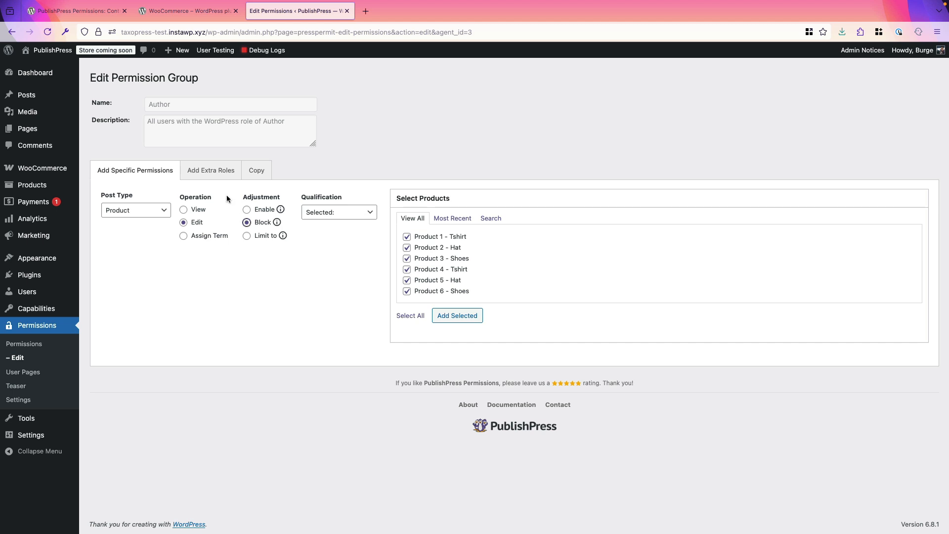
pyautogui.click(180, 14)
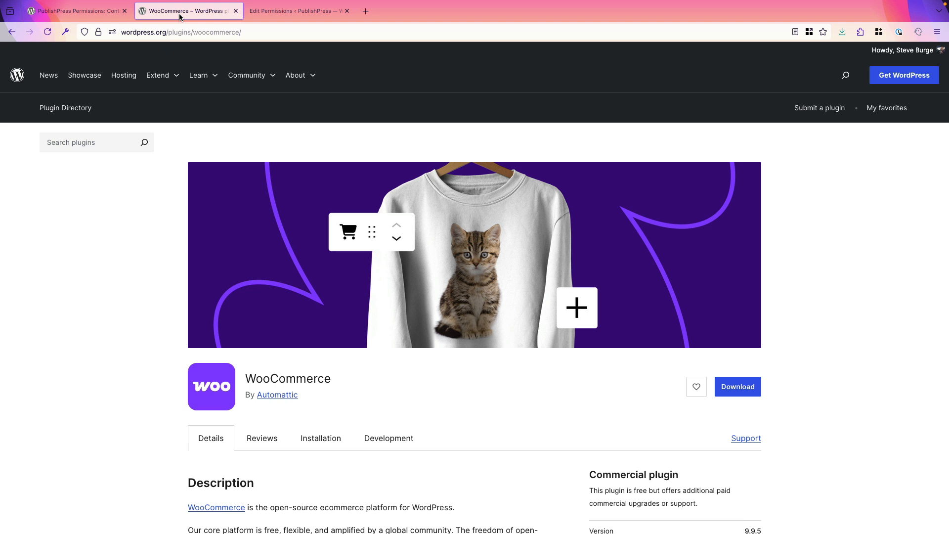
# - Switch to the browser tab showing the PublishPress Permissions plugin page (version 4.3.2)
pyautogui.click(94, 14)
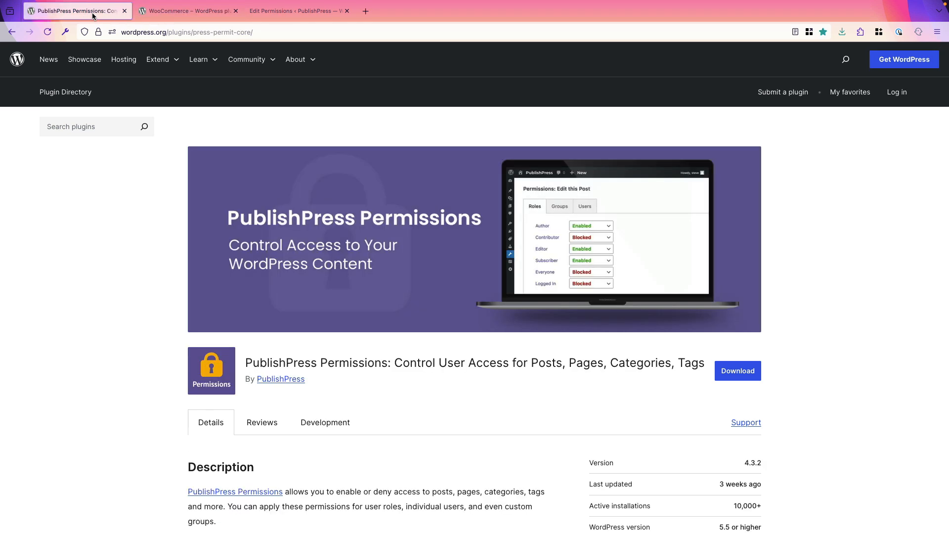